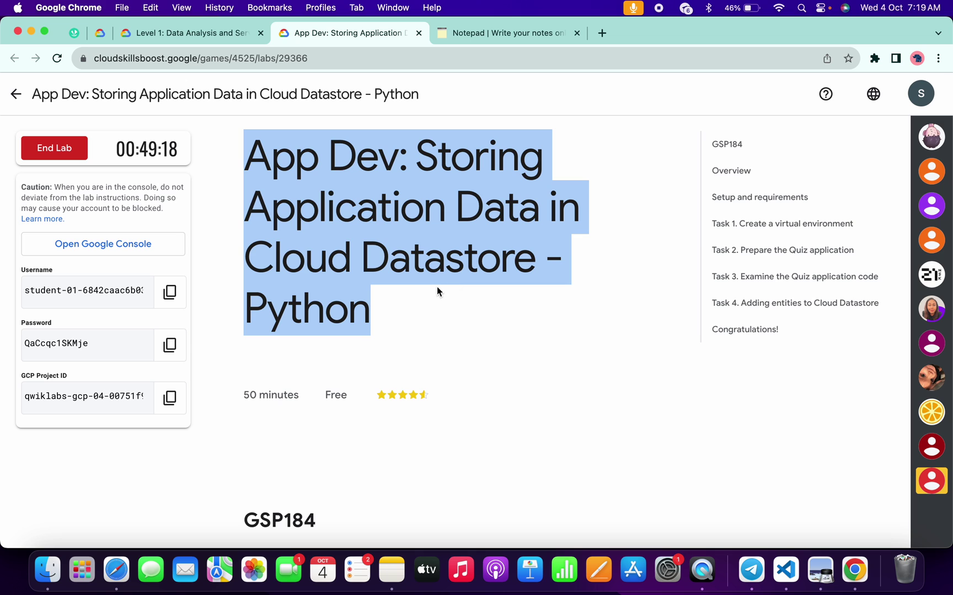
# Accept the Google Cloud terms of service and launch a Cloud Shell session.
pyautogui.hotkey('ctrl', 'Right')
pyautogui.click(324, 419)
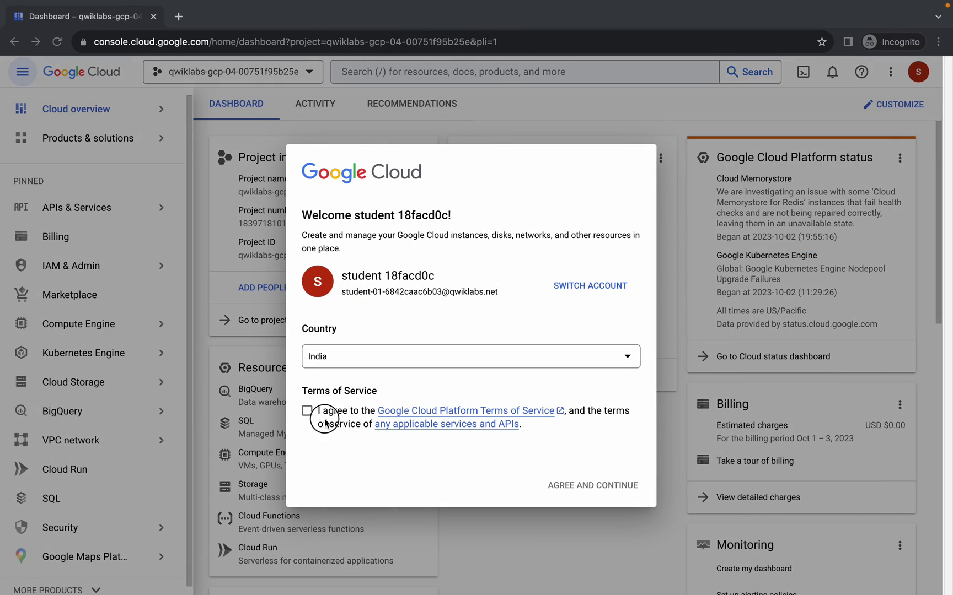
pyautogui.click(593, 485)
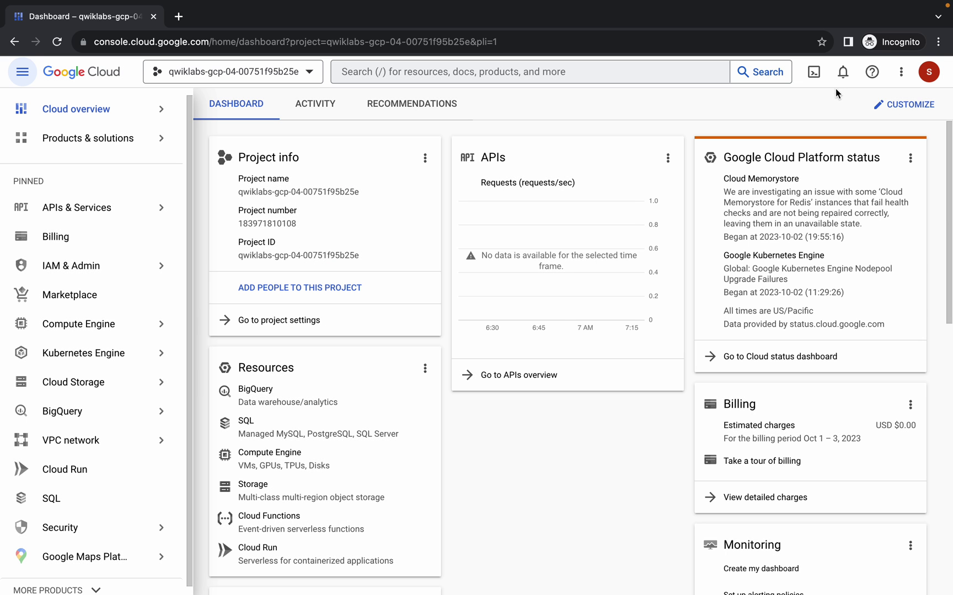
pyautogui.click(803, 71)
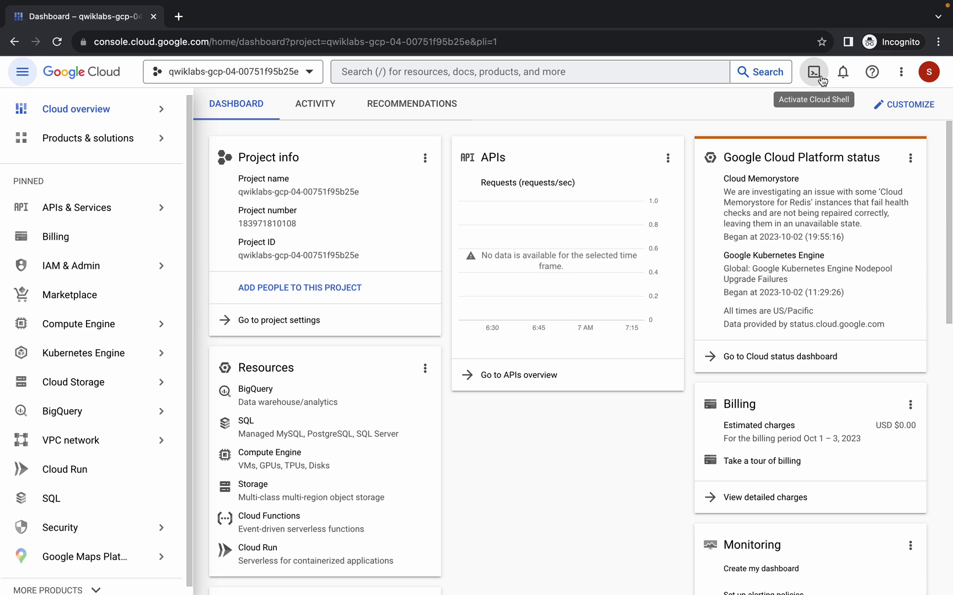
pyautogui.click(23, 72)
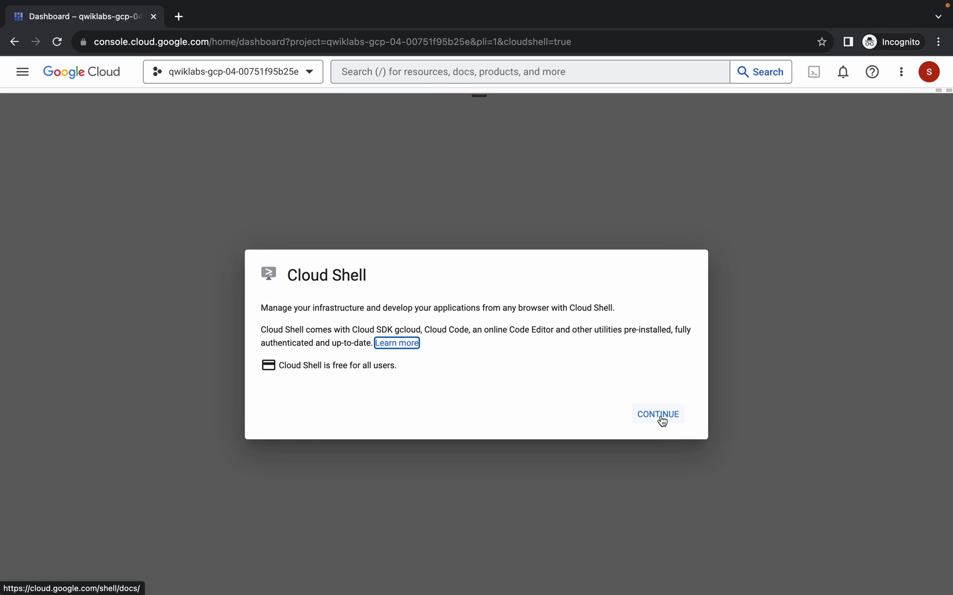
# Continue the Cloud Shell startup and copy every lab setup command from the notes.
pyautogui.click(658, 415)
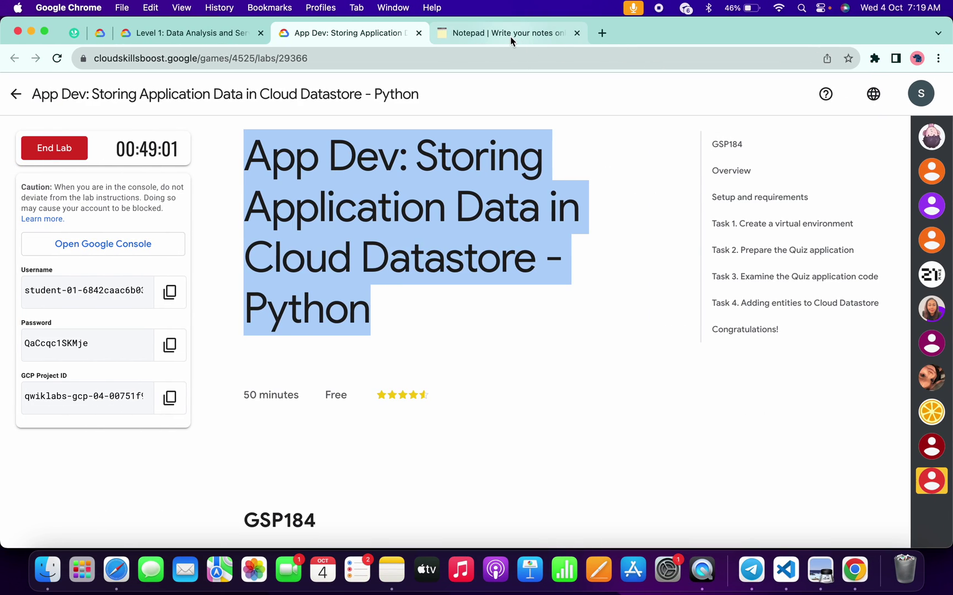
pyautogui.click(509, 37)
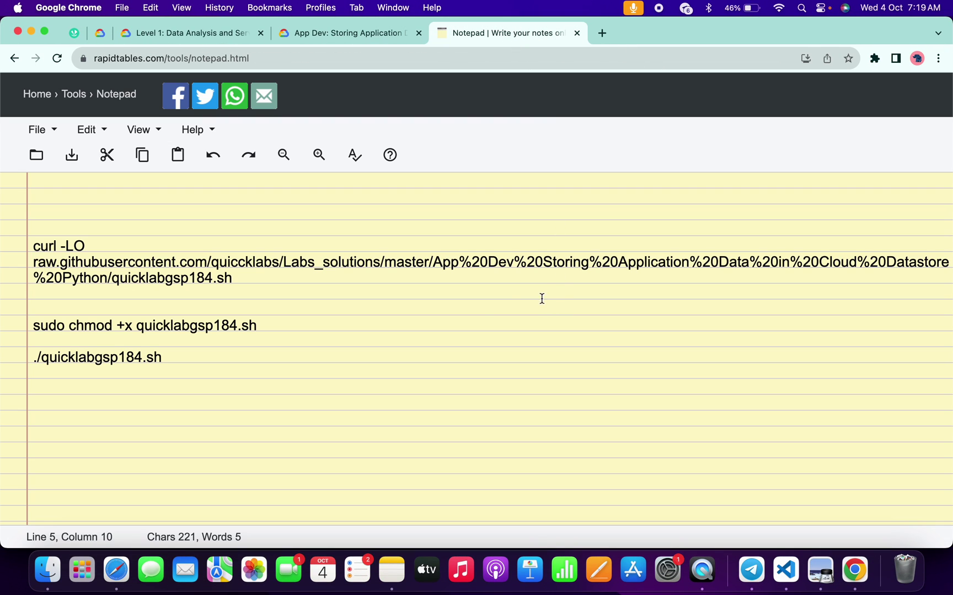
pyautogui.press('super+a')
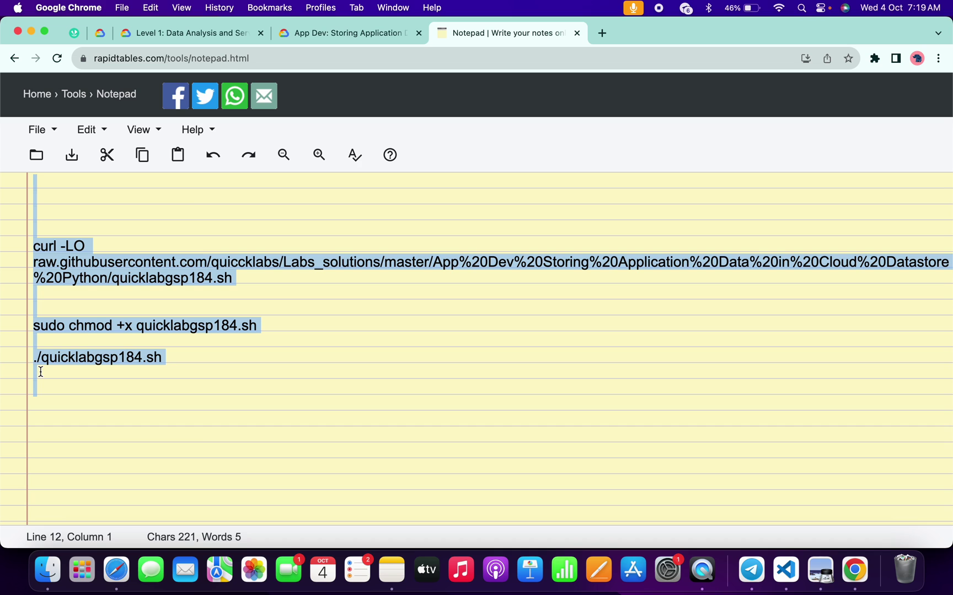
pyautogui.press('super+c')
# Run the pasted lab setup commands in Cloud Shell, authorize gcloud, and open Create Question.
pyautogui.press('super+grave')
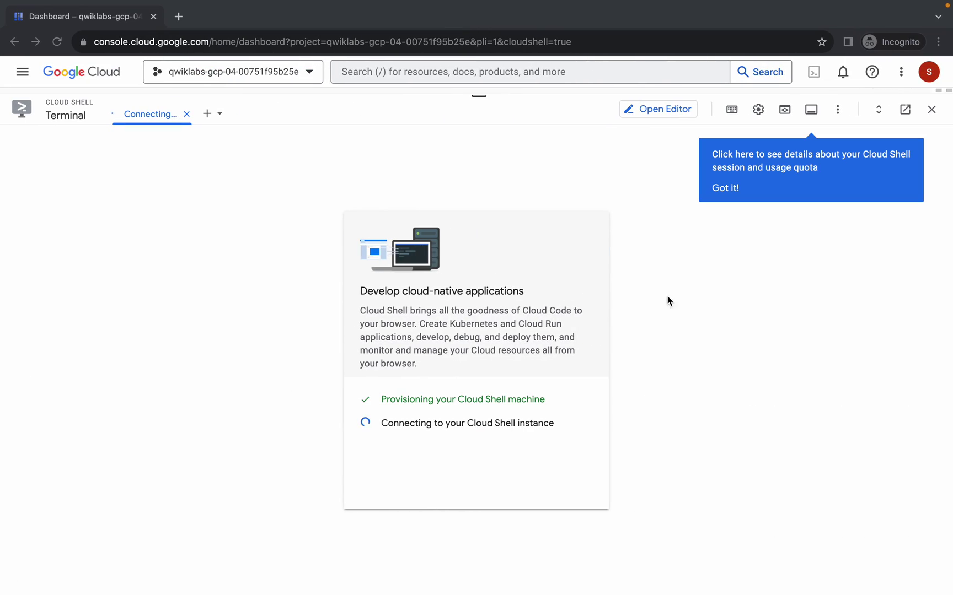
pyautogui.click(721, 190)
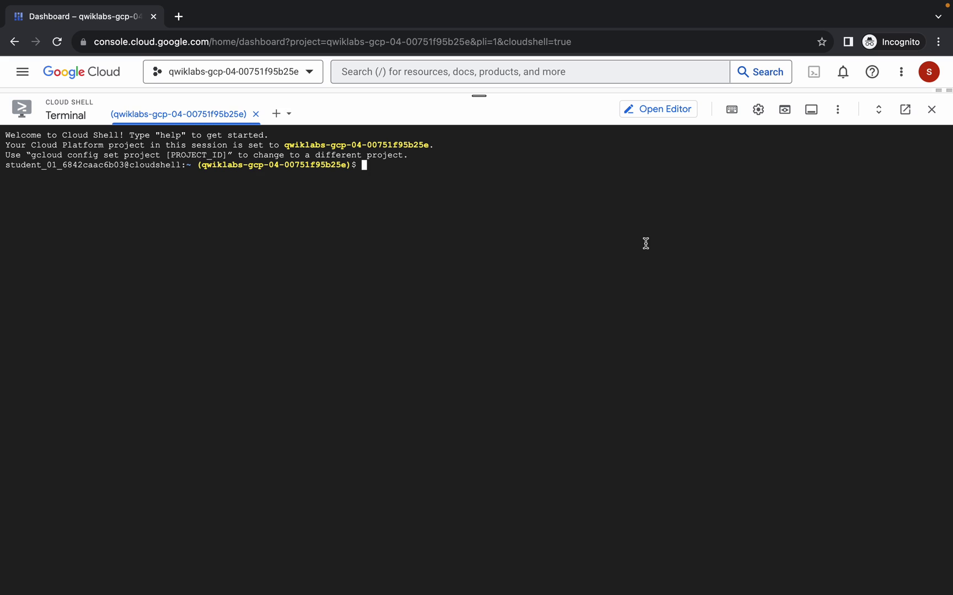
pyautogui.press('super+v')
pyautogui.press('Return')
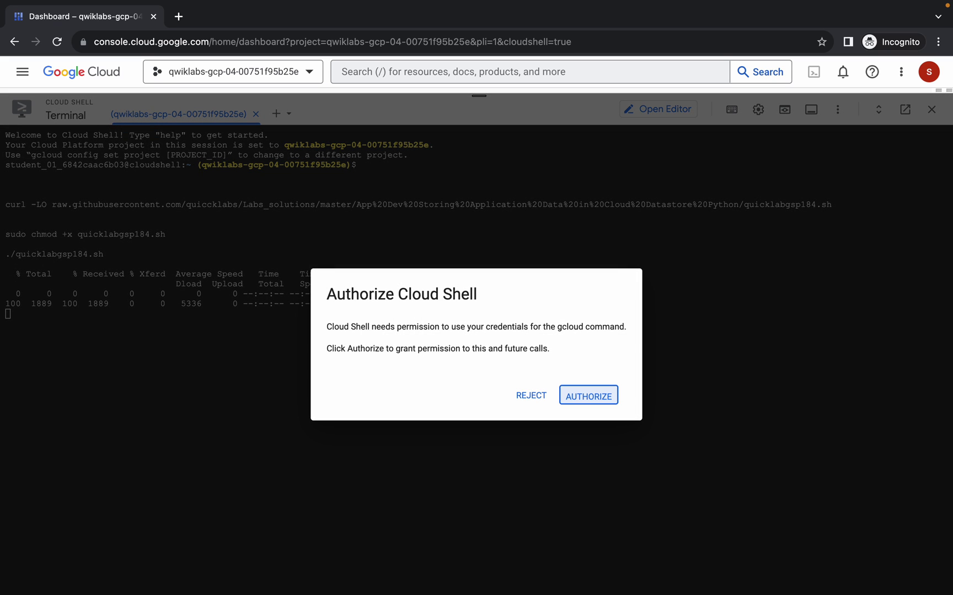
pyautogui.click(588, 395)
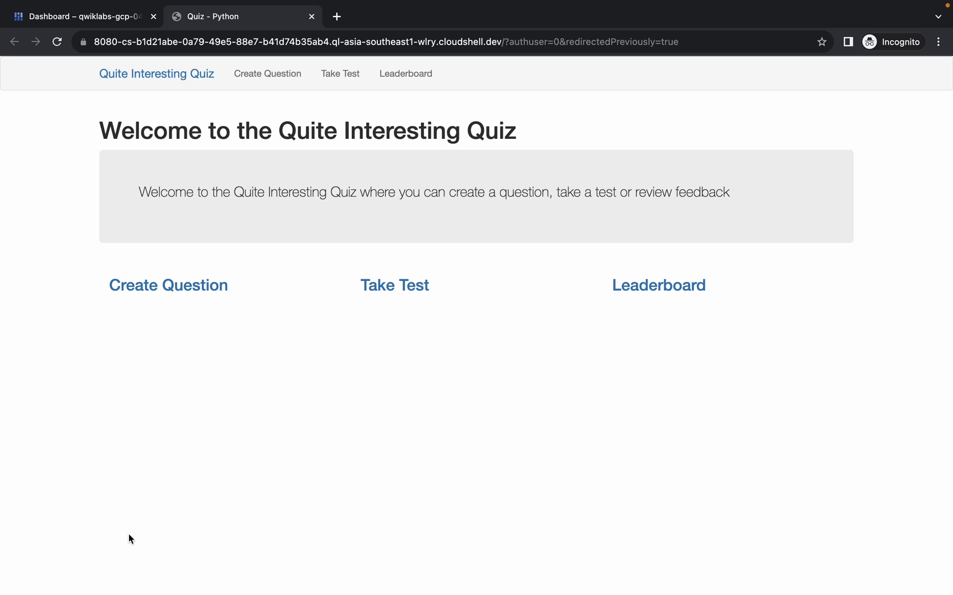
pyautogui.click(174, 286)
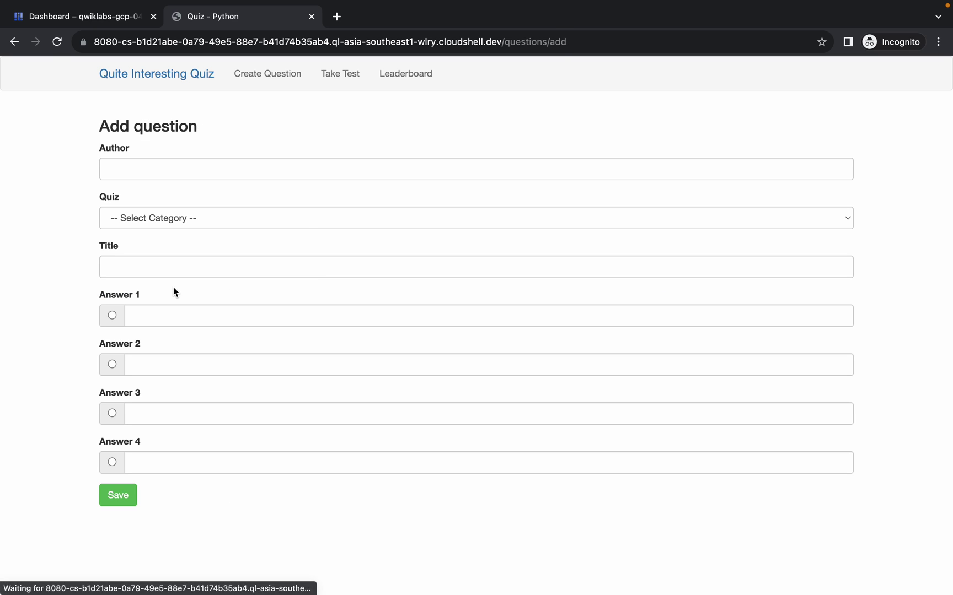
pyautogui.hotkey('ctrl', 'Left')
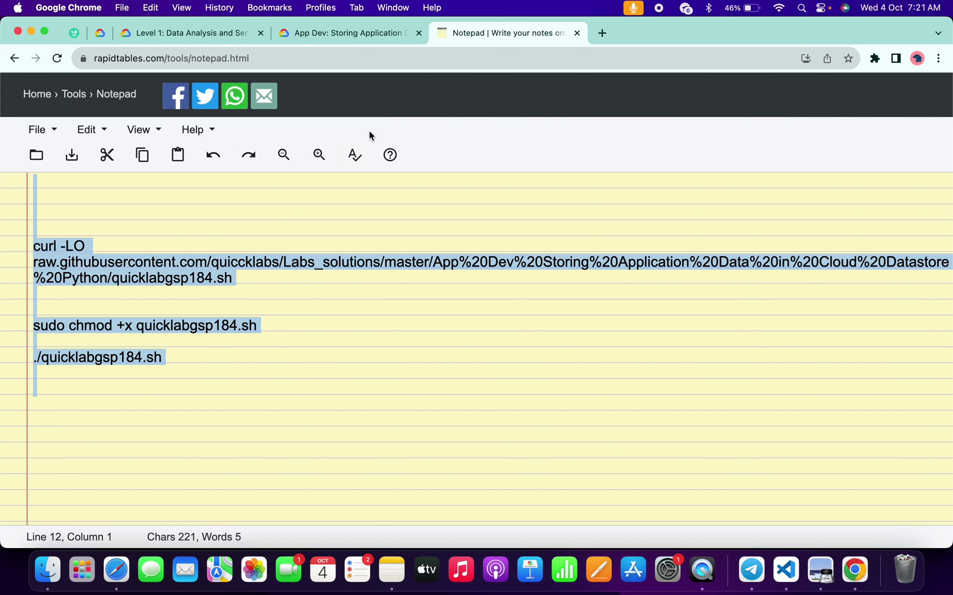
# Pass the Task 4 App Engine check and select the title 'Which company owns Google Cloud?'.
pyautogui.click(330, 36)
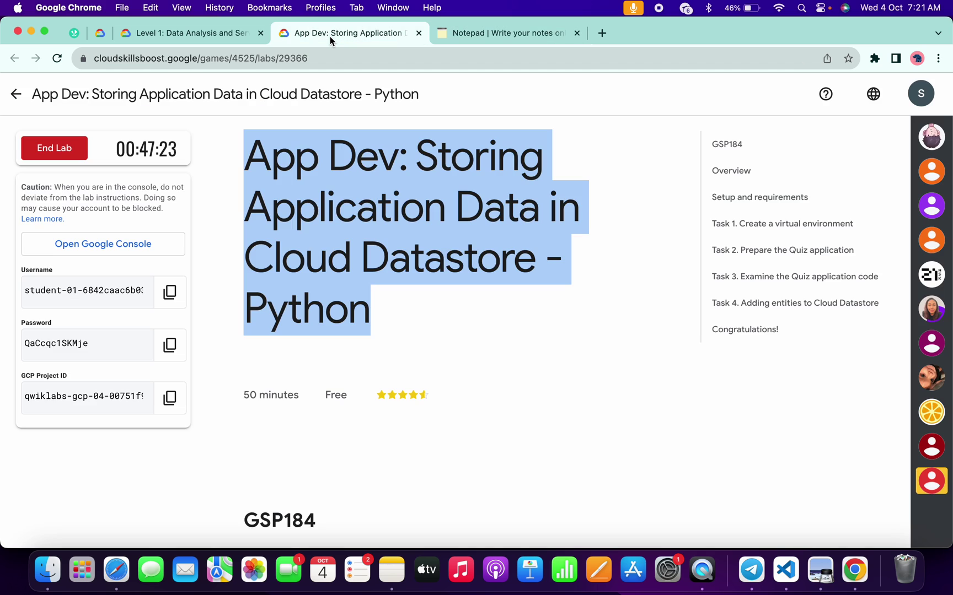
pyautogui.click(763, 307)
pyautogui.scroll(-5, 431, 362)
pyautogui.scroll(-5, 432, 362)
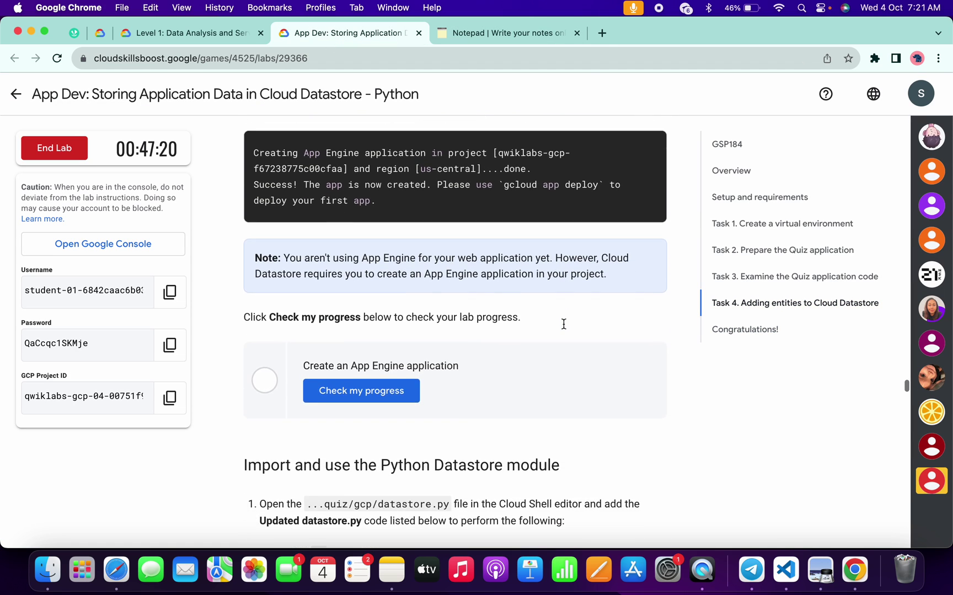
pyautogui.click(414, 362)
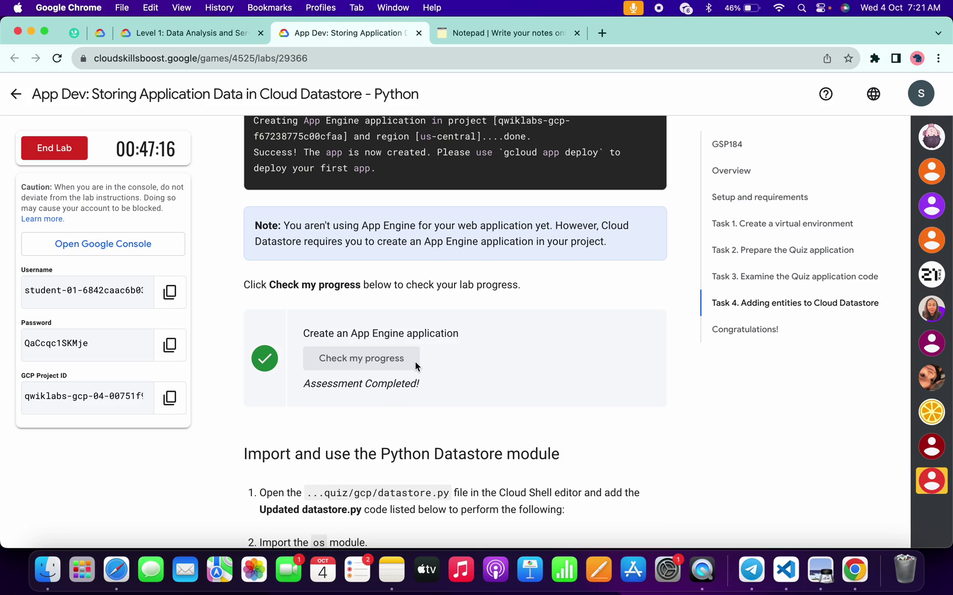
pyautogui.scroll(-1, 415, 364)
pyautogui.scroll(-8, 415, 364)
pyautogui.scroll(-6, 416, 364)
pyautogui.scroll(-8, 415, 365)
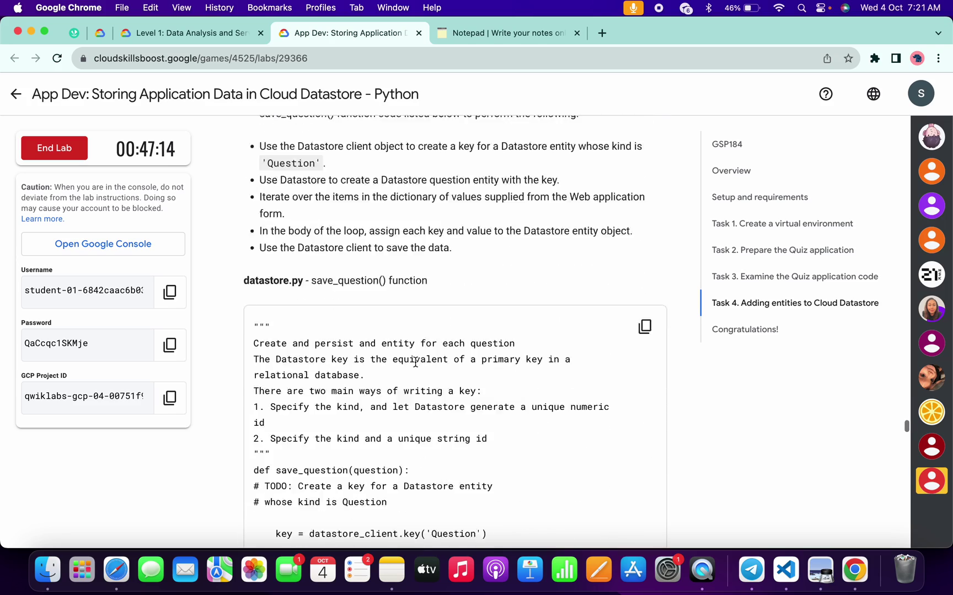
pyautogui.scroll(-6, 415, 364)
pyautogui.scroll(-8, 415, 362)
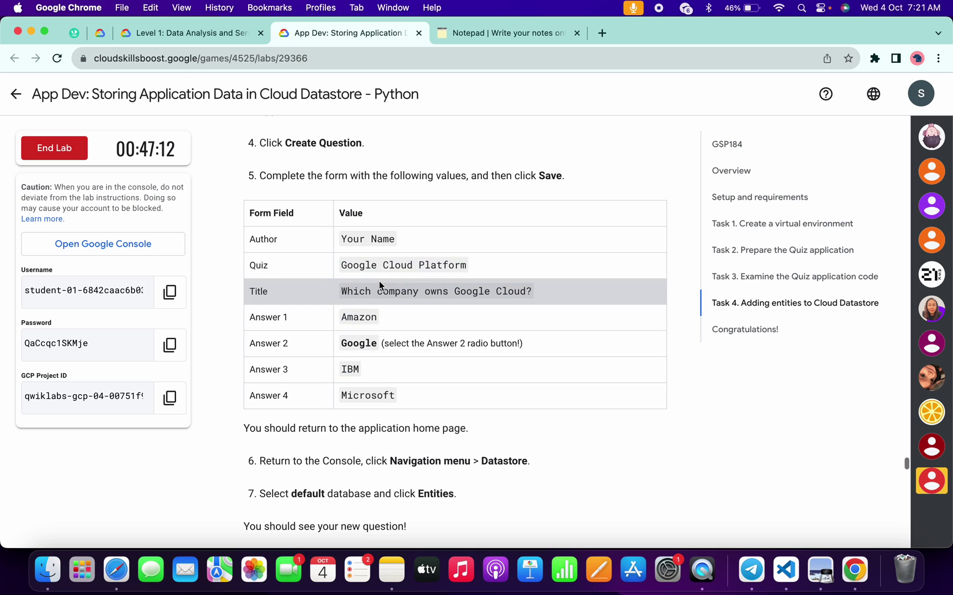
pyautogui.moveTo(341, 292); pyautogui.dragTo(532, 291)
# Enter the author, choose quiz Google Cloud Platform, and paste the question title.
pyautogui.press('super+c')
pyautogui.press('super+grave')
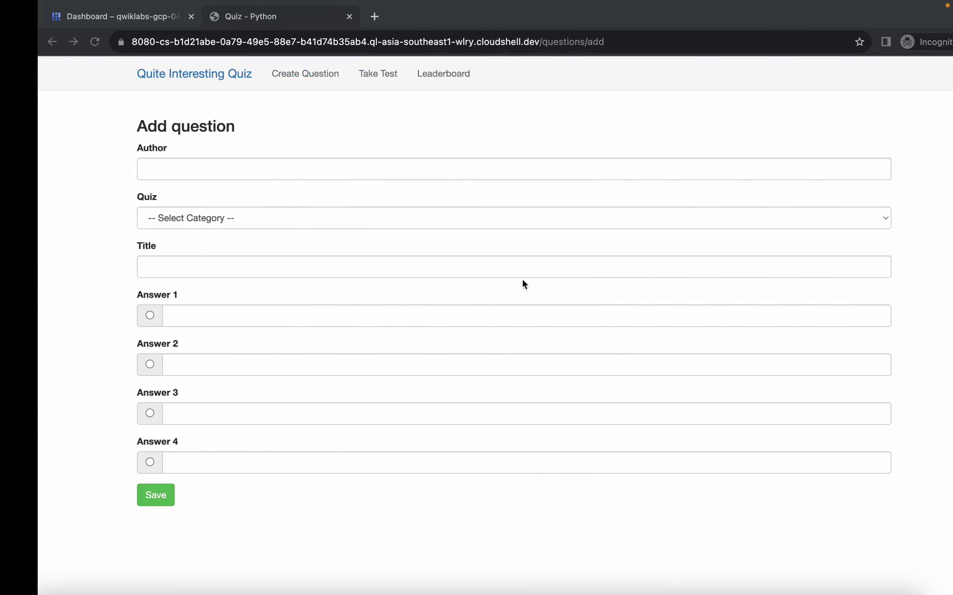
pyautogui.click(148, 172)
pyautogui.write('qui')
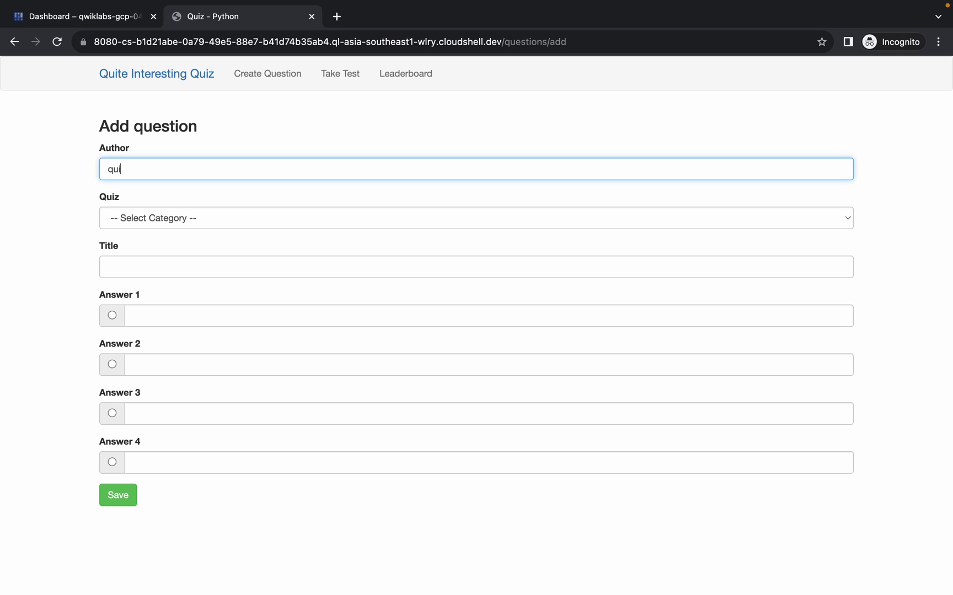
pyautogui.write('cklab')
pyautogui.click(149, 218)
pyautogui.click(153, 233)
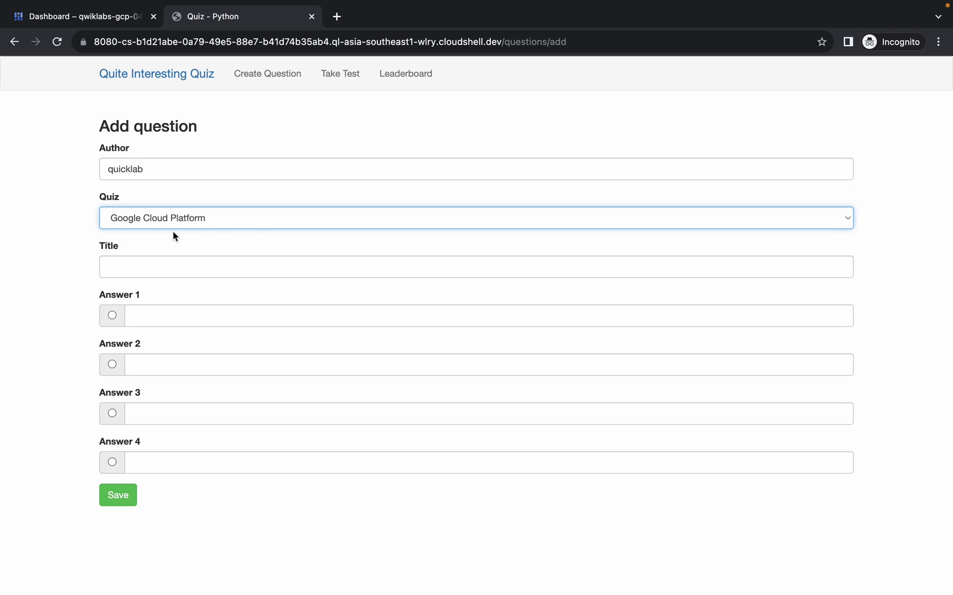
pyautogui.click(158, 266)
pyautogui.press('super+v')
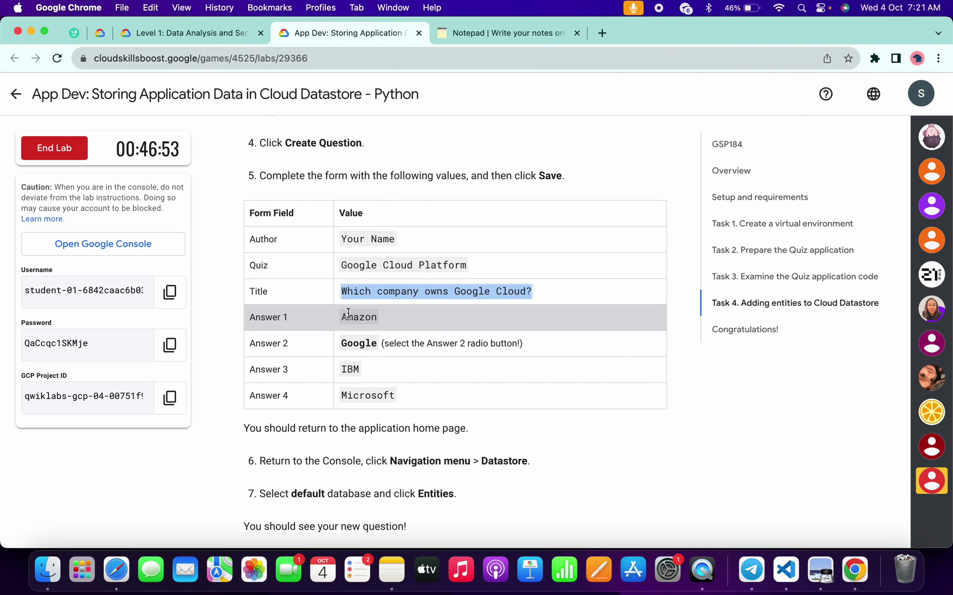
# Add Amazon and Google as answers 1 and 2, marking Answer 2 correct.
pyautogui.click(349, 316)
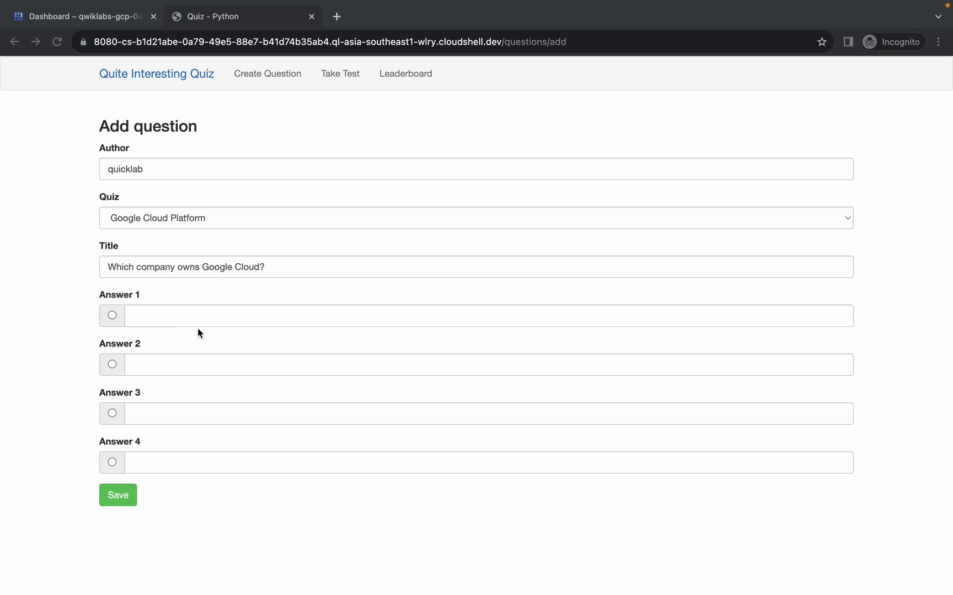
pyautogui.click(186, 322)
pyautogui.press('super+v')
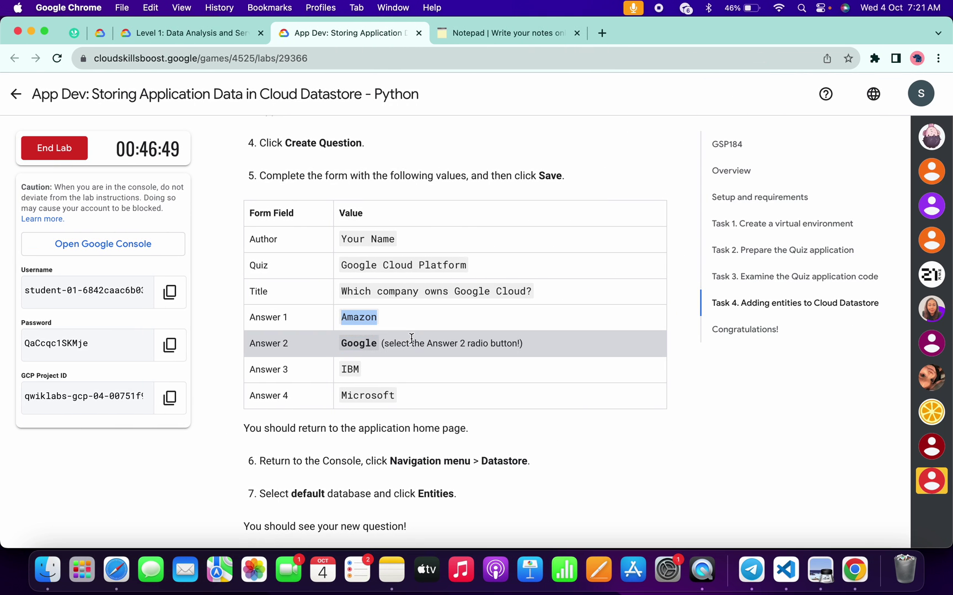
pyautogui.doubleClick(359, 342)
pyautogui.press('super+c')
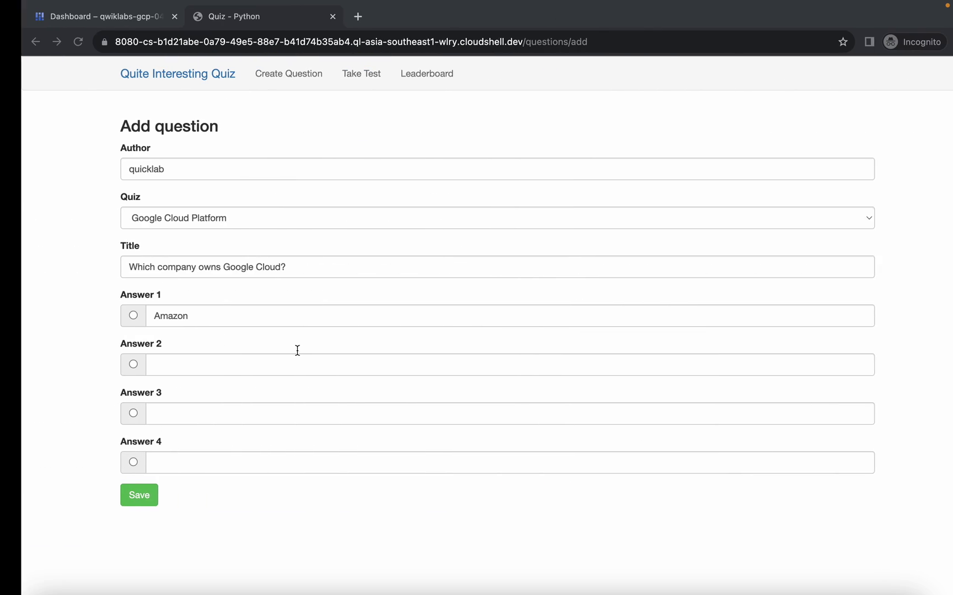
pyautogui.click(175, 369)
pyautogui.press('super+v')
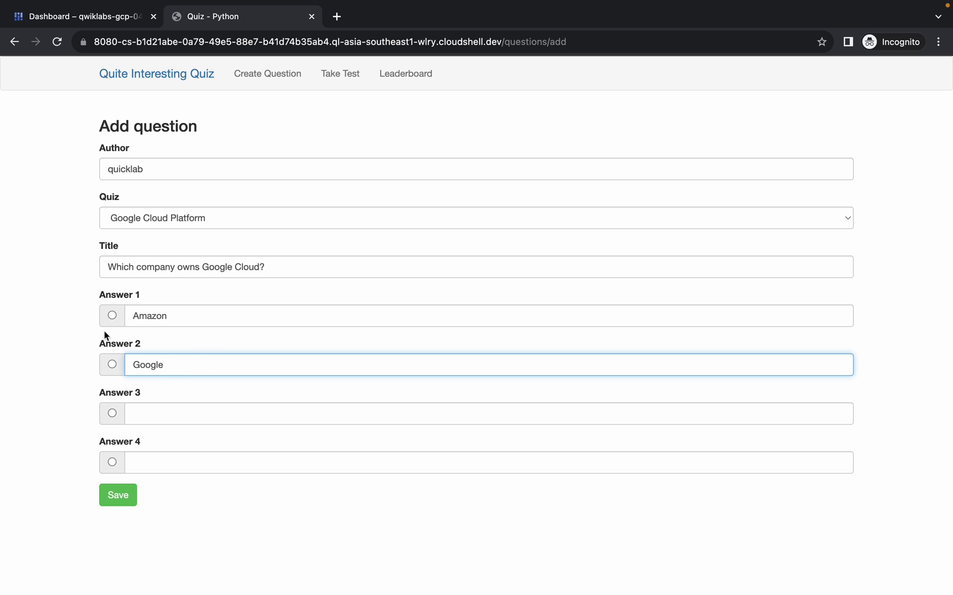
pyautogui.click(113, 365)
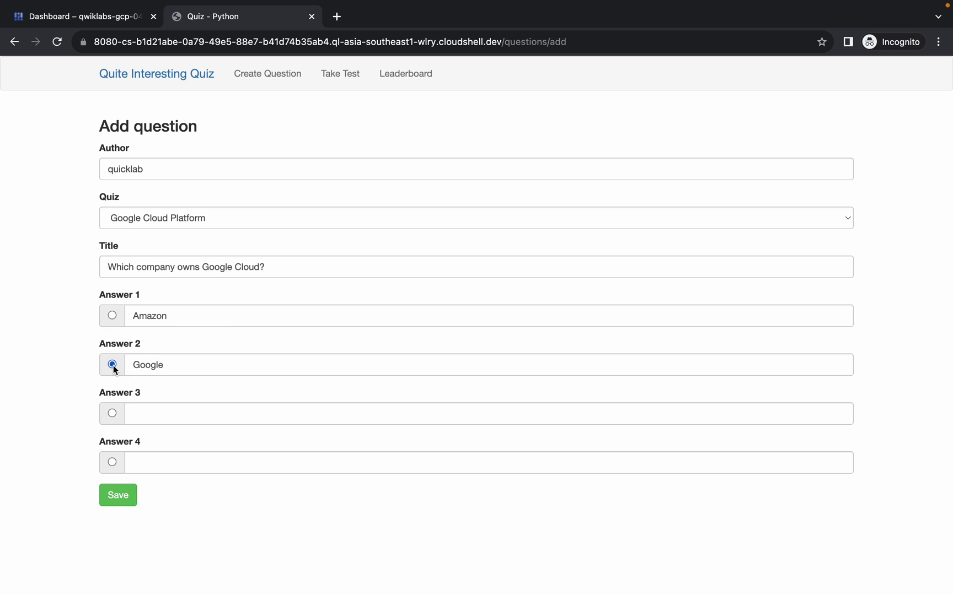
# Copy IBM from the instructions into the third answer.
pyautogui.press('super+Tab')
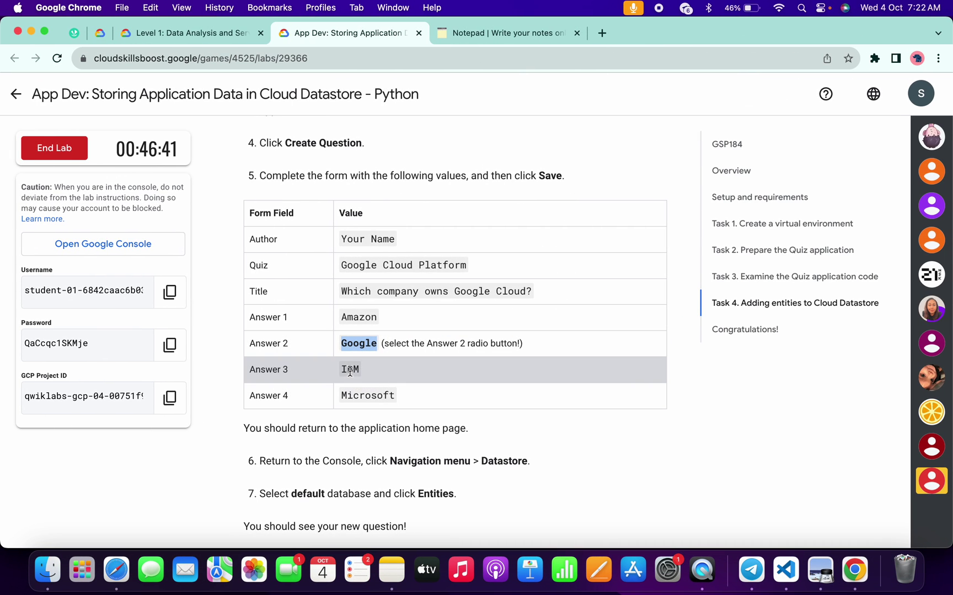
pyautogui.doubleClick(350, 370)
pyautogui.press('super+c')
pyautogui.press('super+Tab')
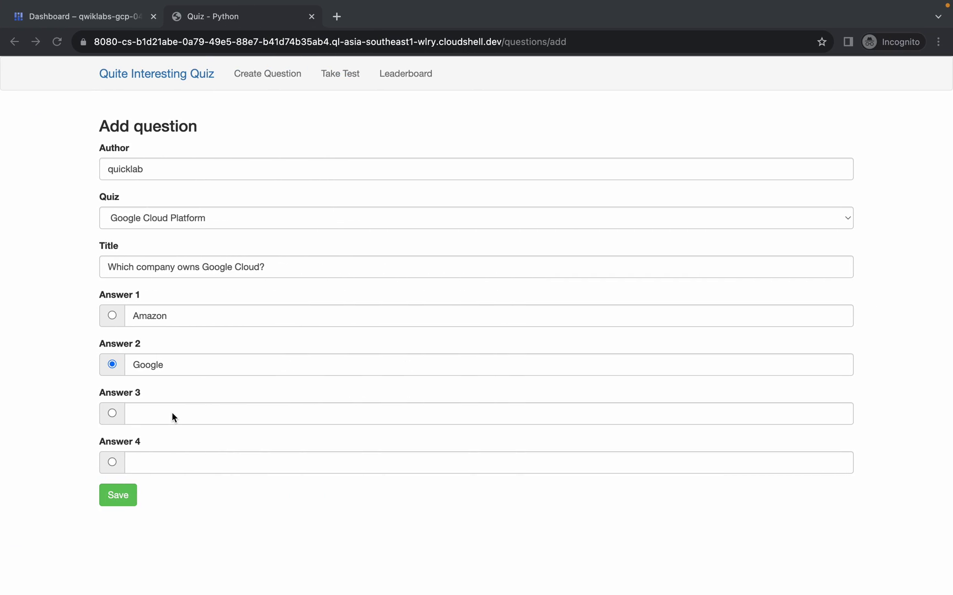
pyautogui.click(194, 412)
pyautogui.press('super+v')
# Add Microsoft as the fourth answer and save the question.
pyautogui.press('super+Tab')
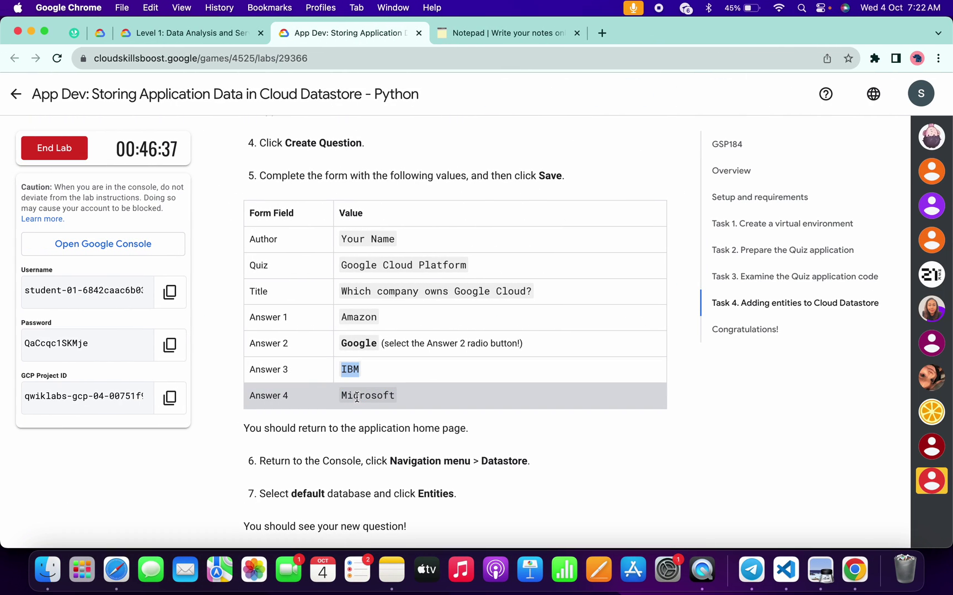
pyautogui.doubleClick(357, 397)
pyautogui.press('super+c')
pyautogui.press('super+Tab')
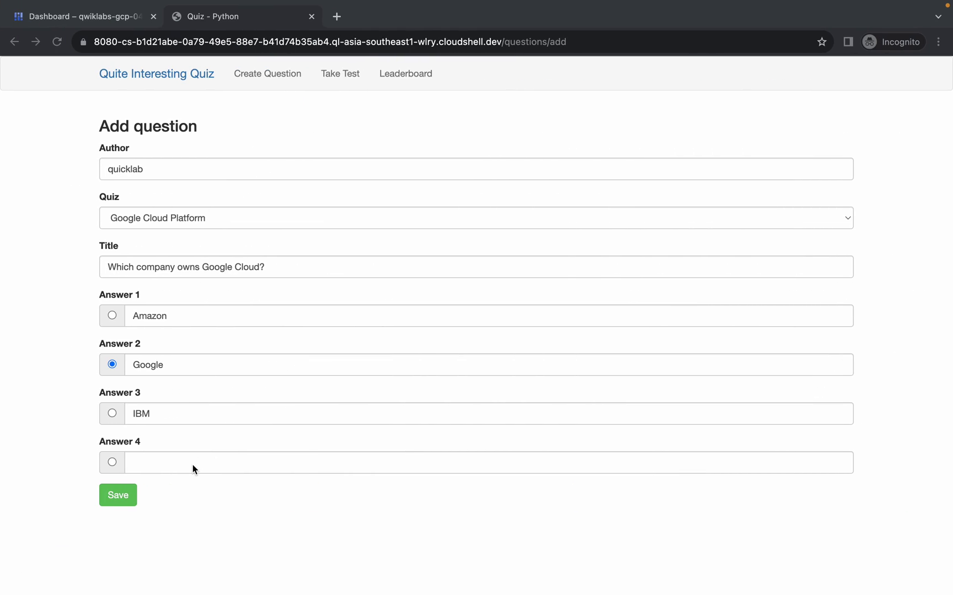
pyautogui.click(193, 469)
pyautogui.press('super+v')
pyautogui.click(119, 495)
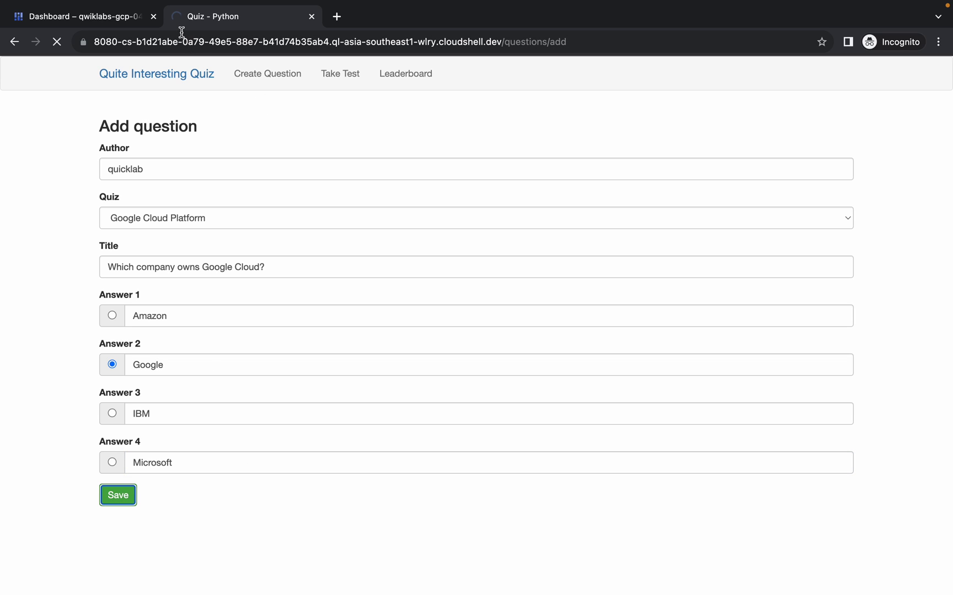
# Pass the Datastore entity check and highlight the Congratulations heading.
pyautogui.press('super+Tab')
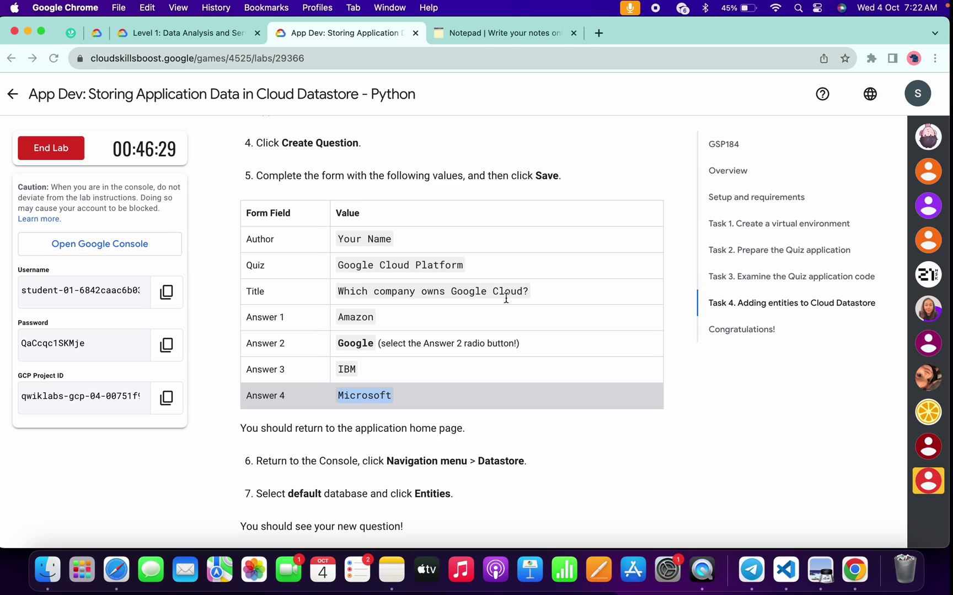
pyautogui.scroll(-3, 511, 318)
pyautogui.click(401, 357)
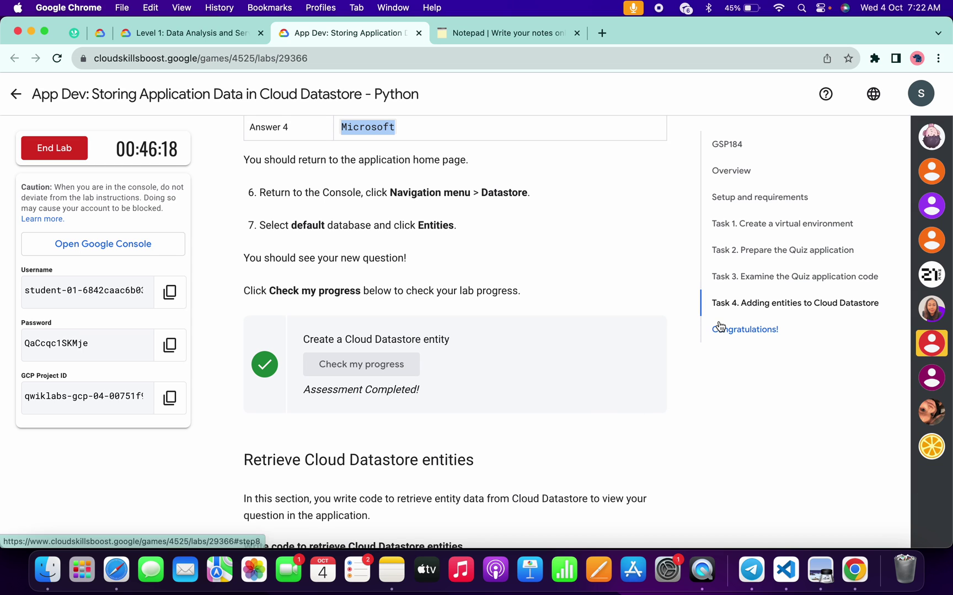
pyautogui.click(744, 329)
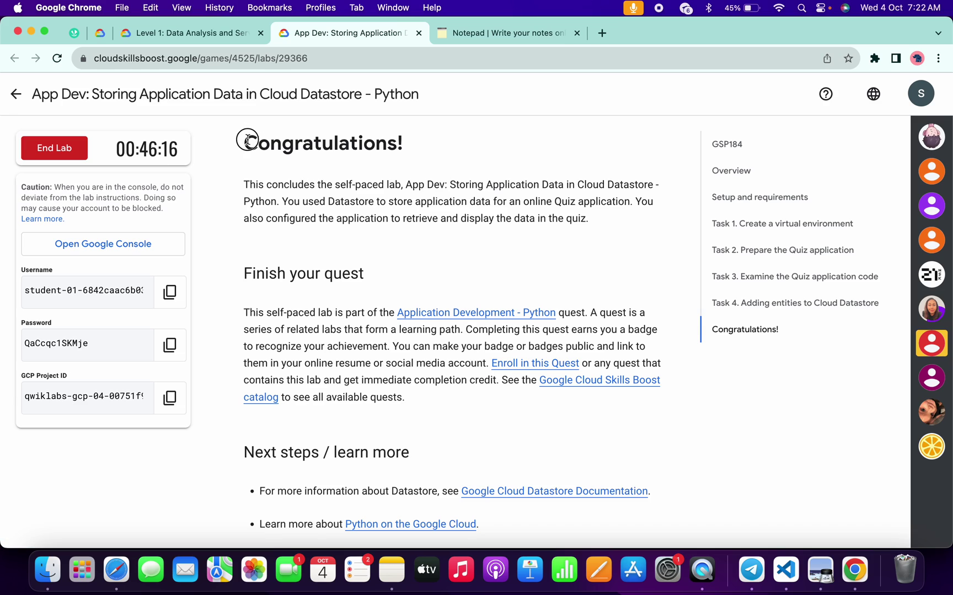
pyautogui.moveTo(245, 140); pyautogui.dragTo(405, 147)
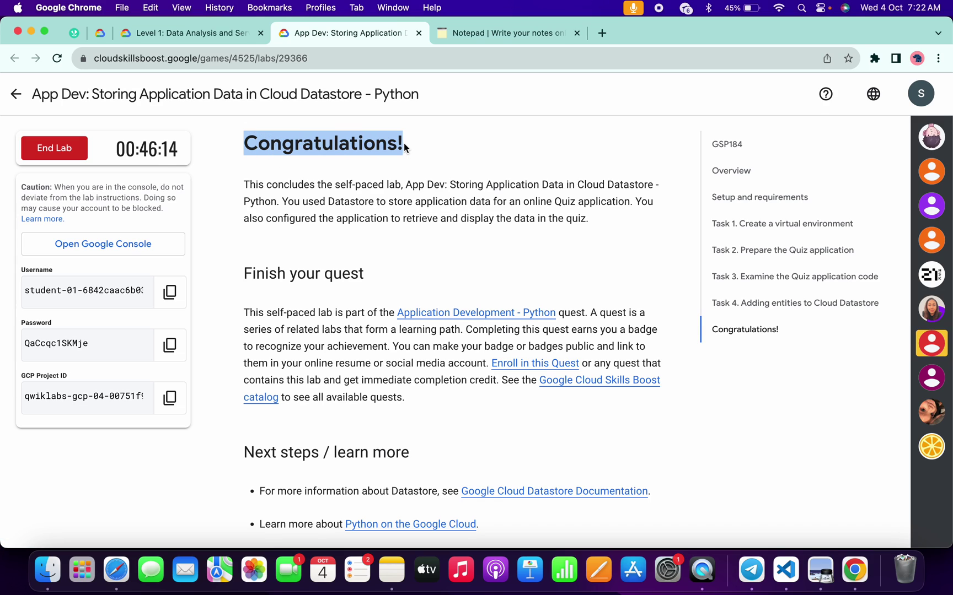